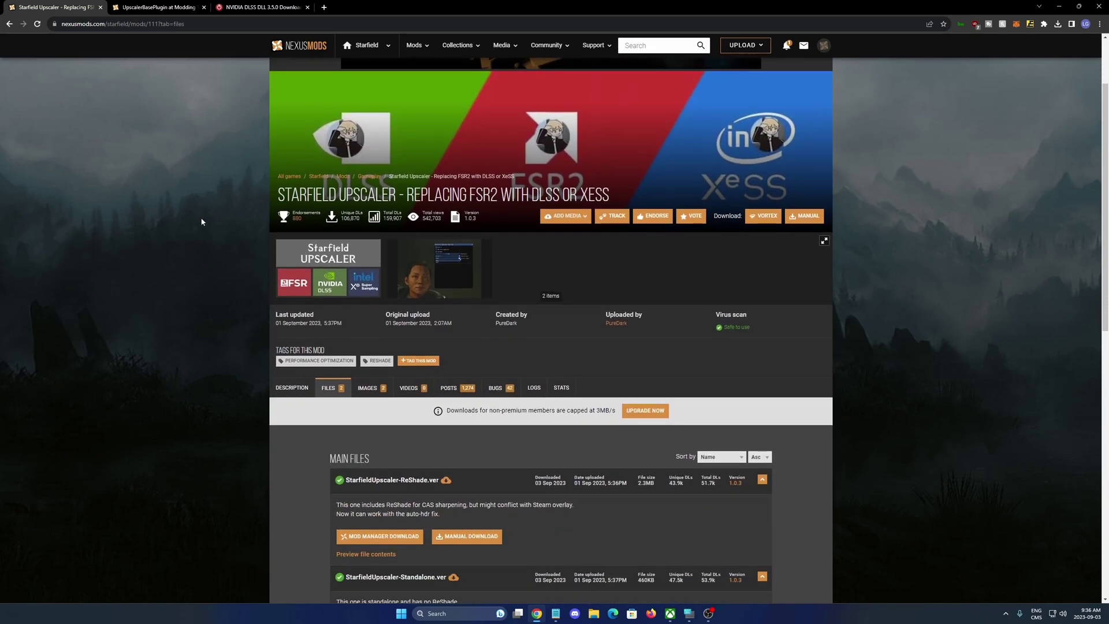
scroll(190, 215, "down", 2)
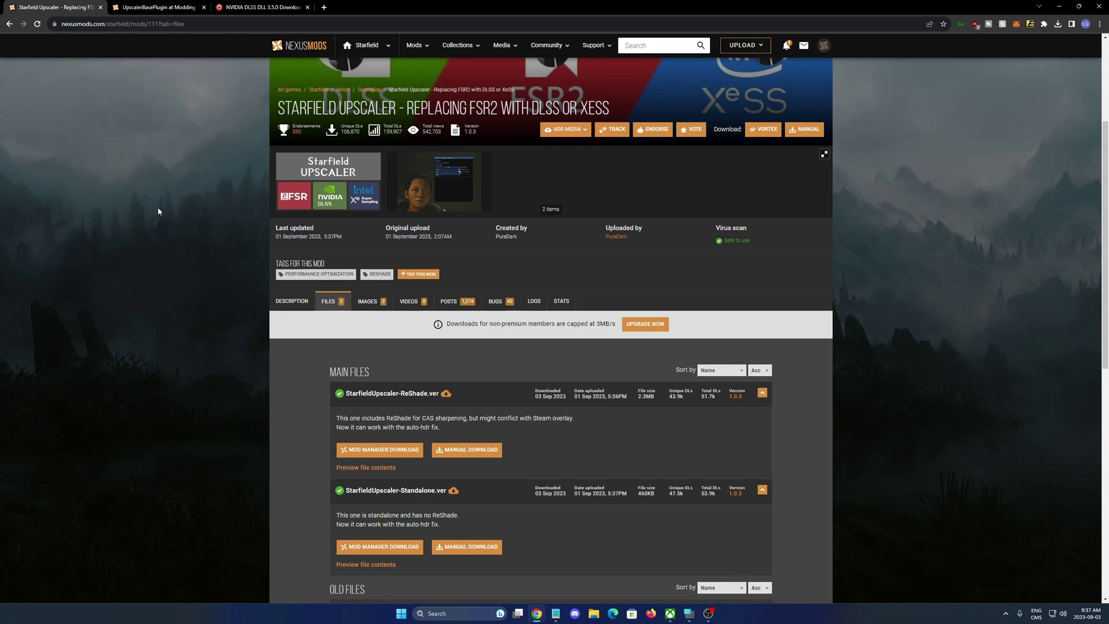
Step: Scroll the Starfield Upscaler file list, check UpscalerBasePlugin, then go to the DLSS DLL page
scroll(176, 227, "down", 1)
scroll(168, 224, "down", 1)
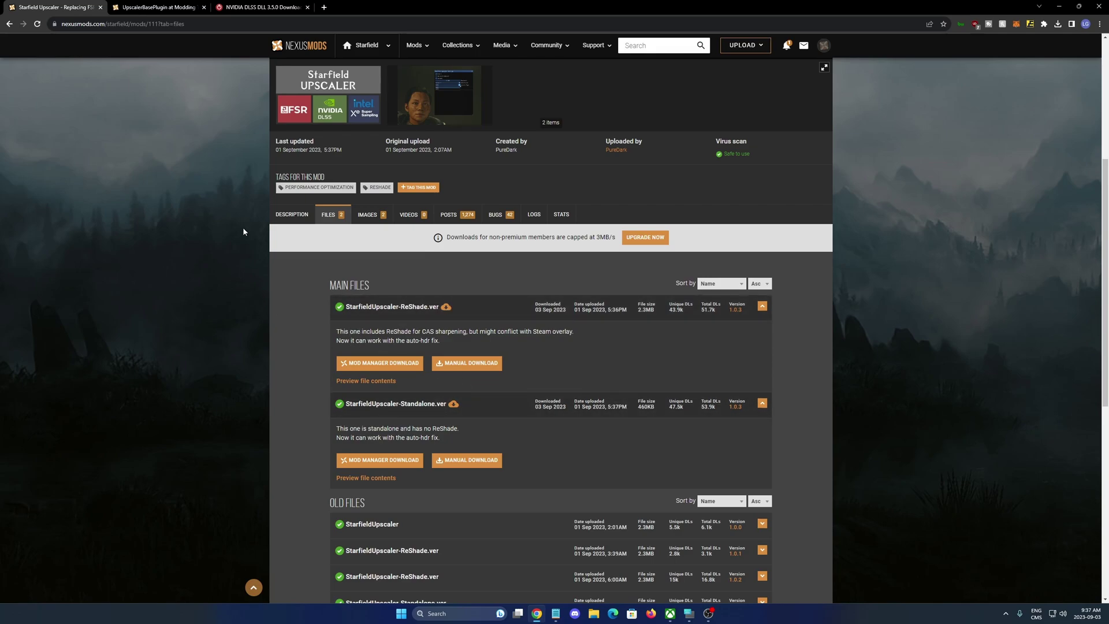
key("ctrl+Tab")
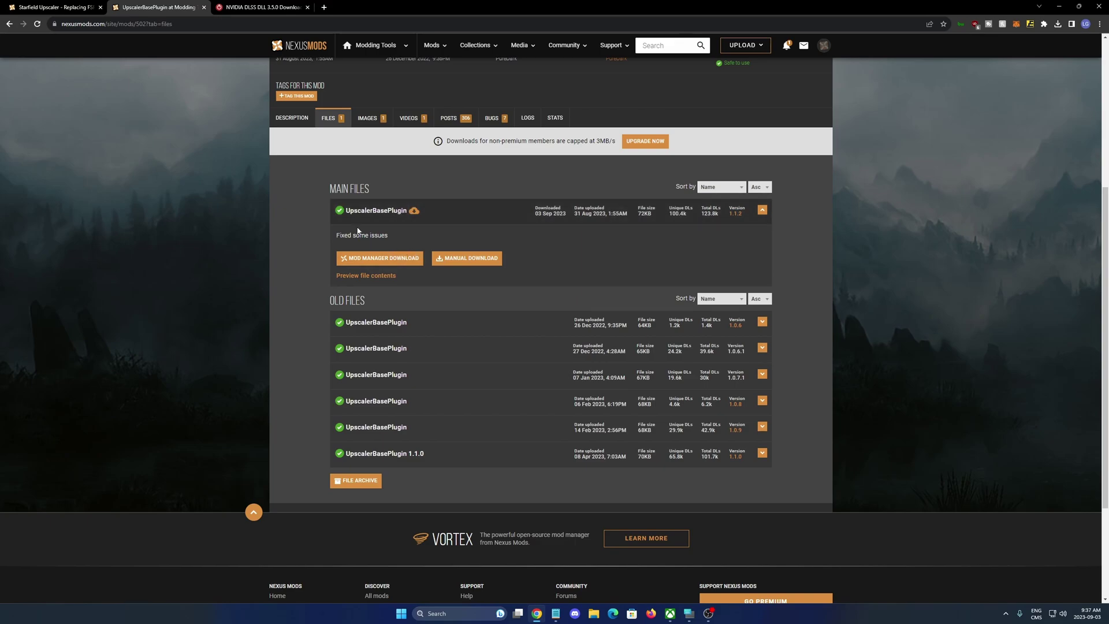
left_click(261, 7)
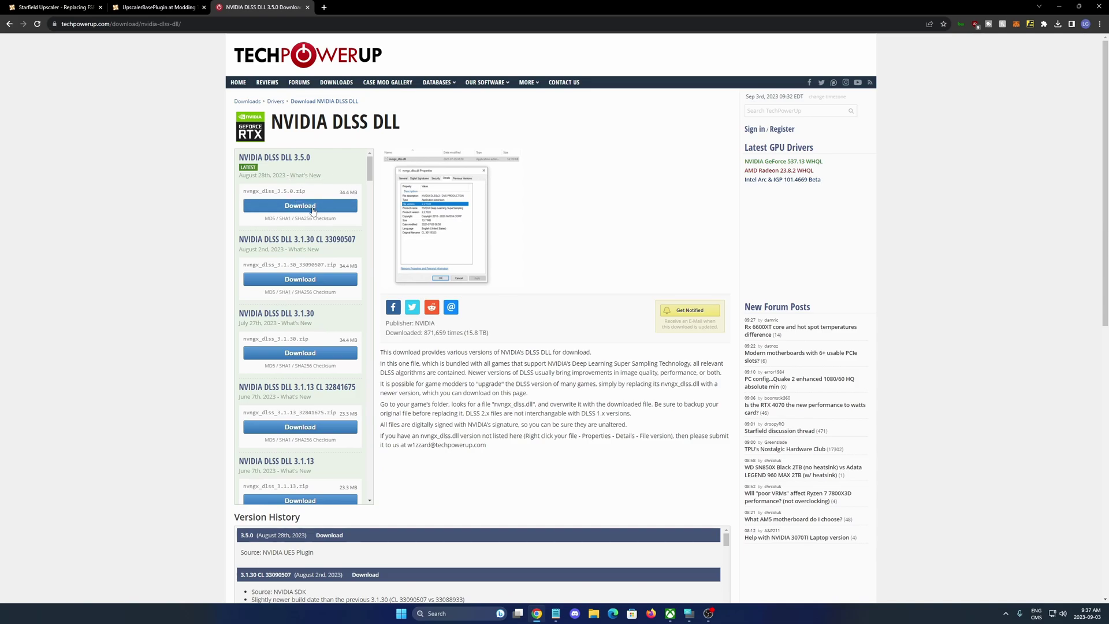
Step: Minimize the browser and check the names of nvngx_dlss.dll and the StarfieldUpscaler folder on the desktop
double_click(1010, 8)
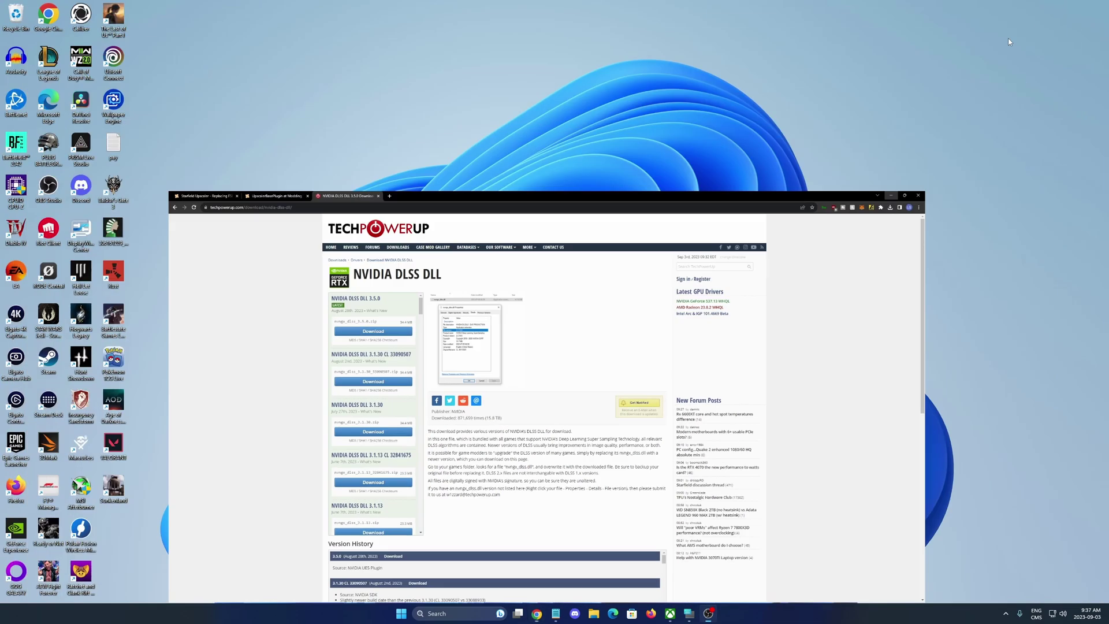
left_click(892, 196)
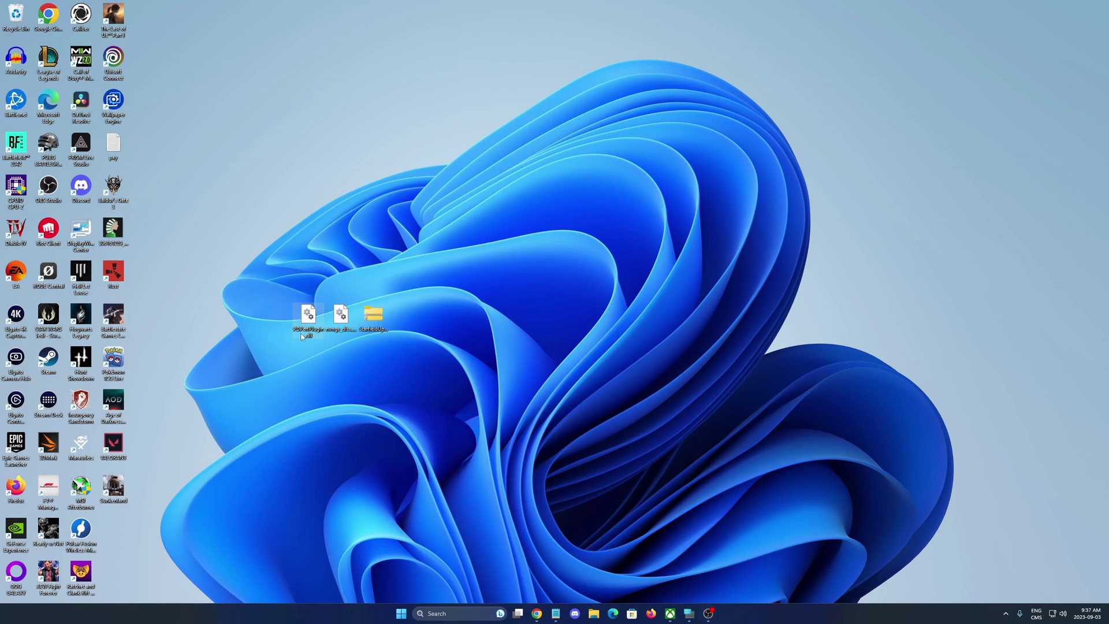
left_click(341, 317)
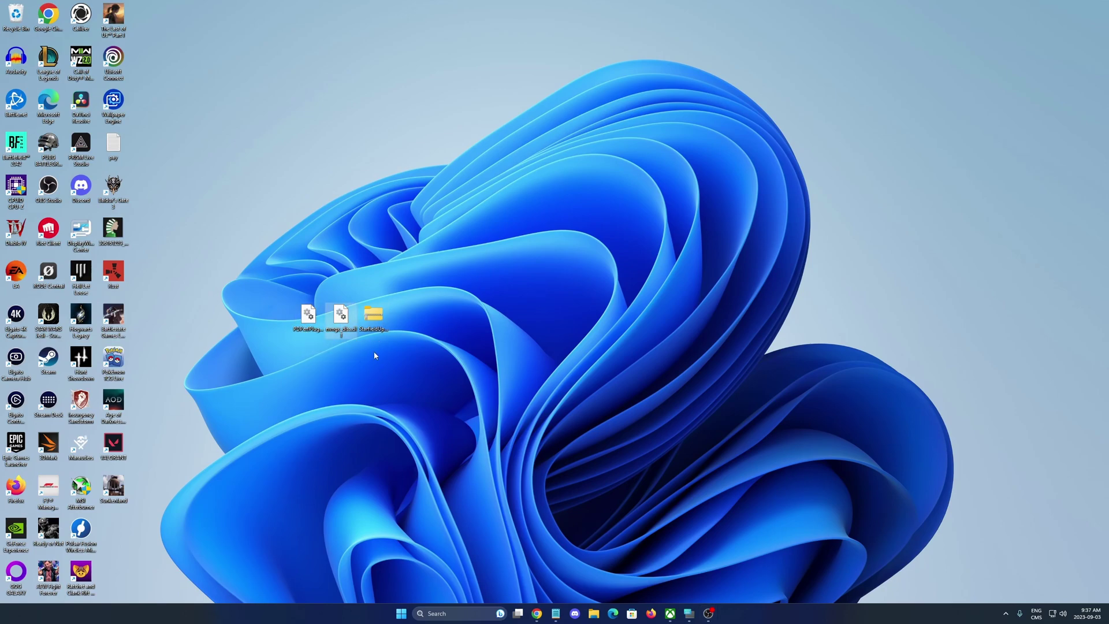
left_click(374, 317)
left_click(518, 332)
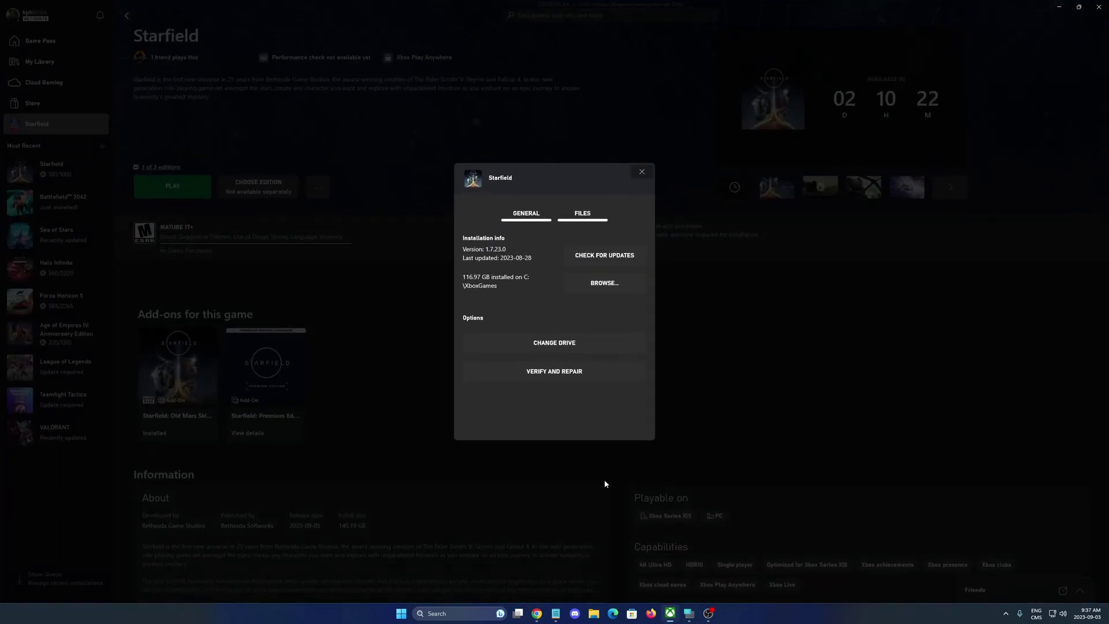
Step: Browse to Starfield's install folder from the Xbox app's Manage > Files panel
left_click(638, 171)
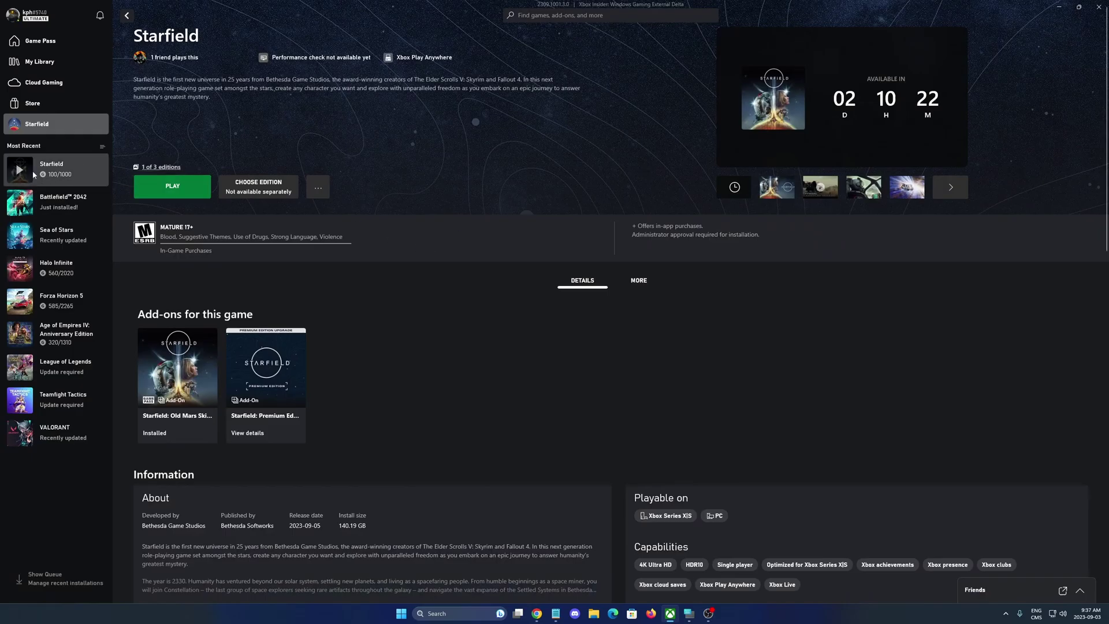
right_click(75, 165)
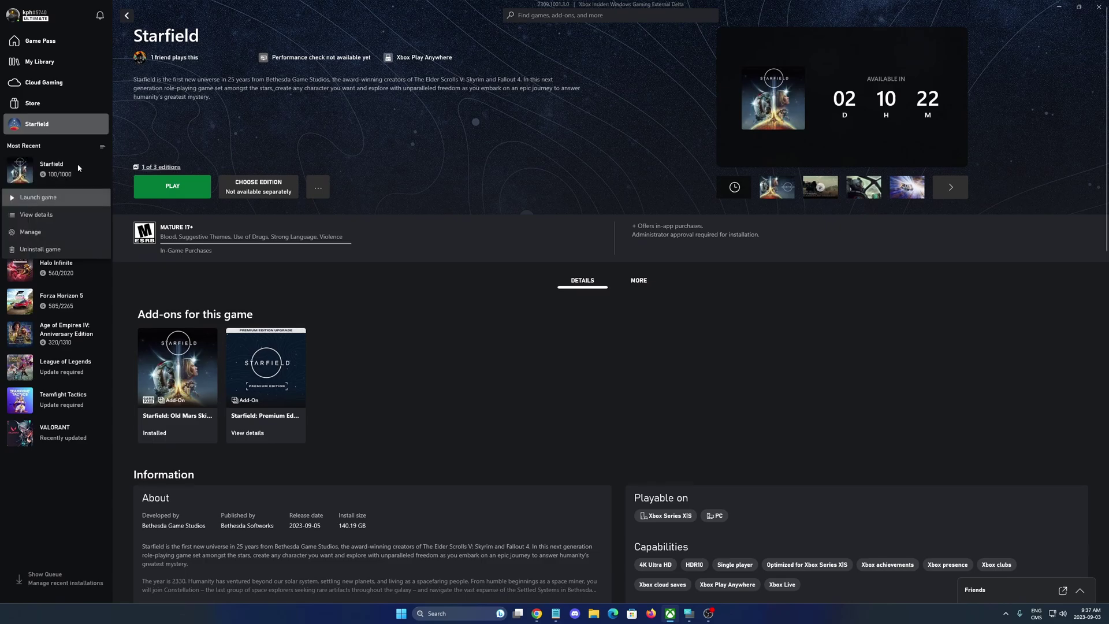
left_click(56, 231)
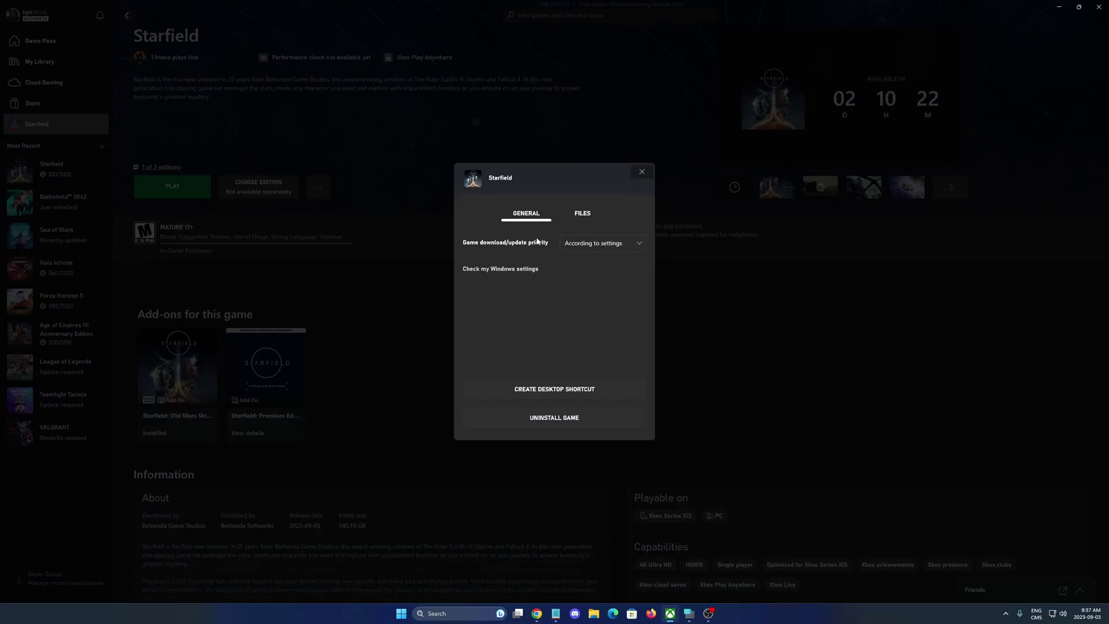
left_click(581, 216)
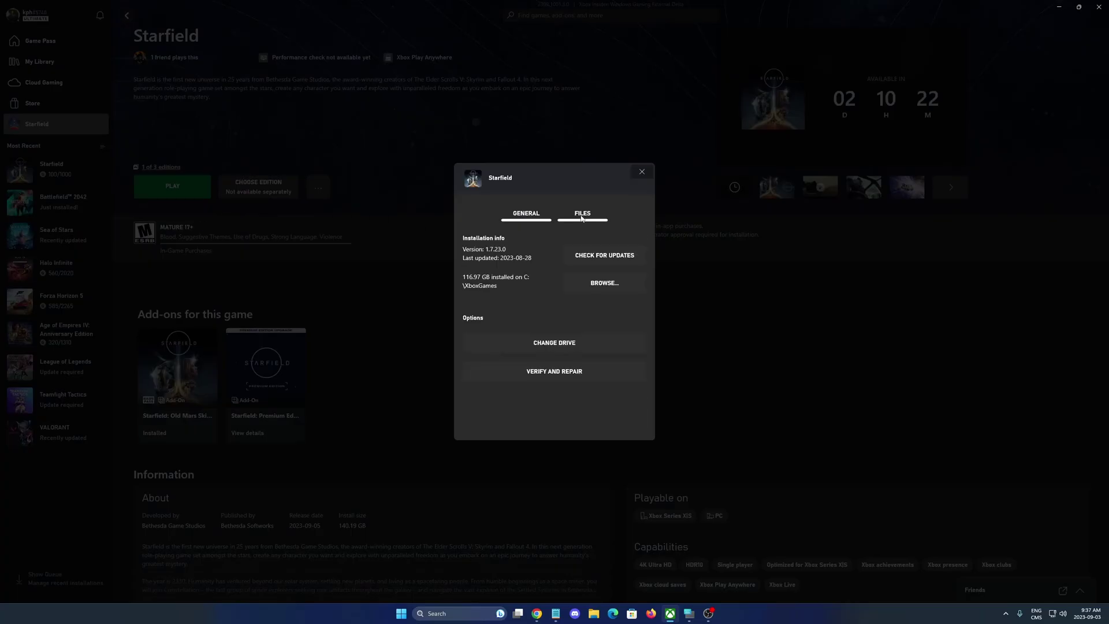
left_click(616, 286)
left_click(661, 175)
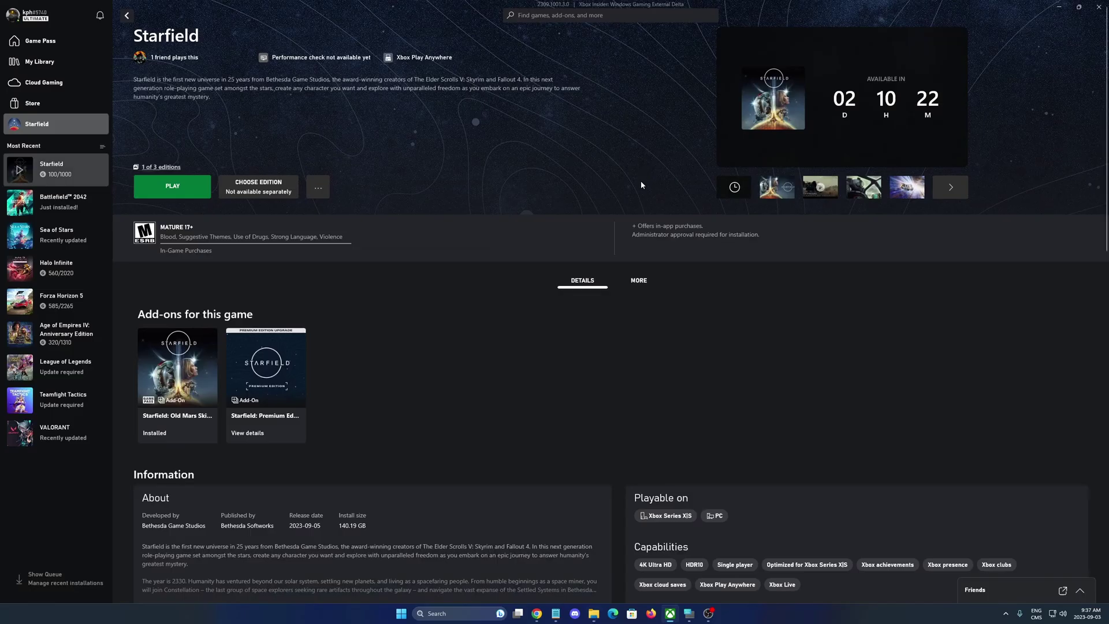
Step: Open Starfield's Content folder, listing mods, reshade-shaders, d3d12.dll and dxgi.dll
left_click(594, 614)
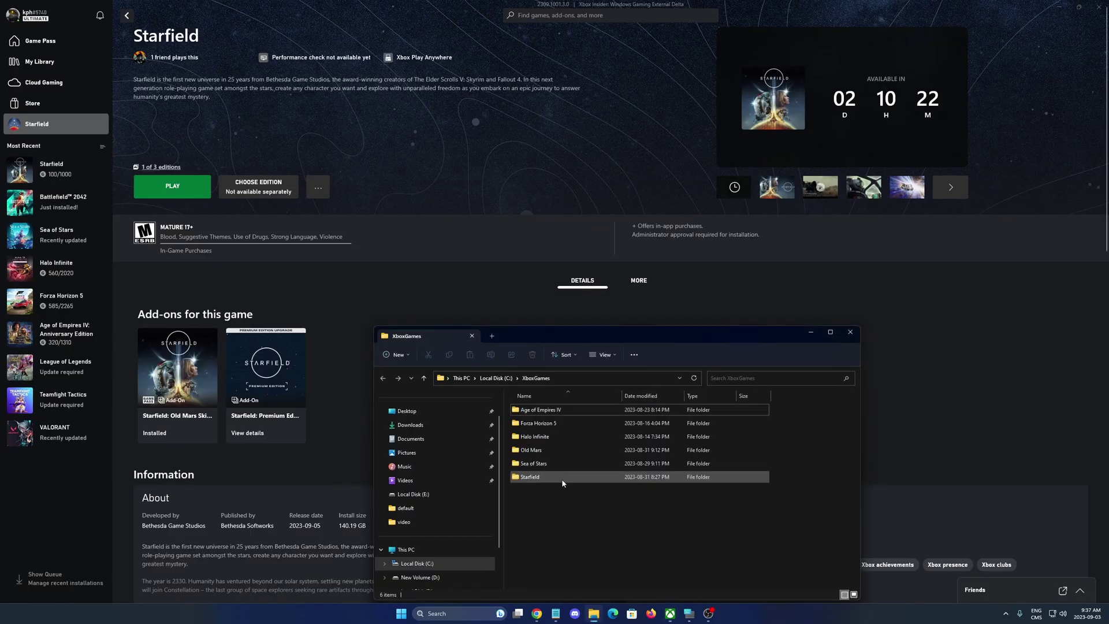
double_click(543, 476)
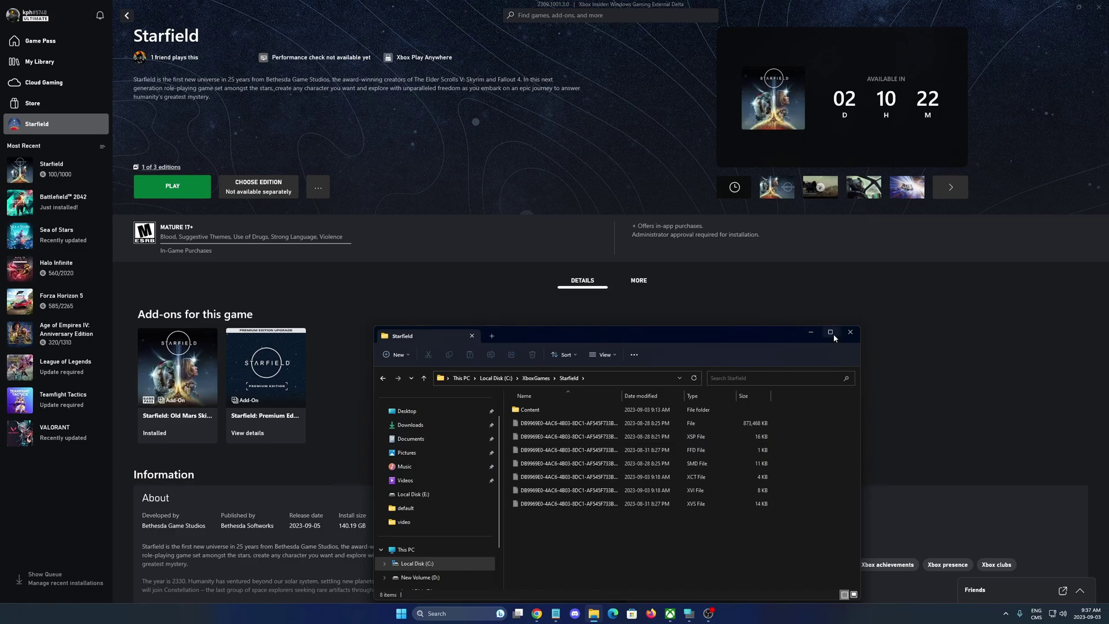
left_click(1059, 7)
left_click_drag(741, 338, 809, 200)
double_click(601, 272)
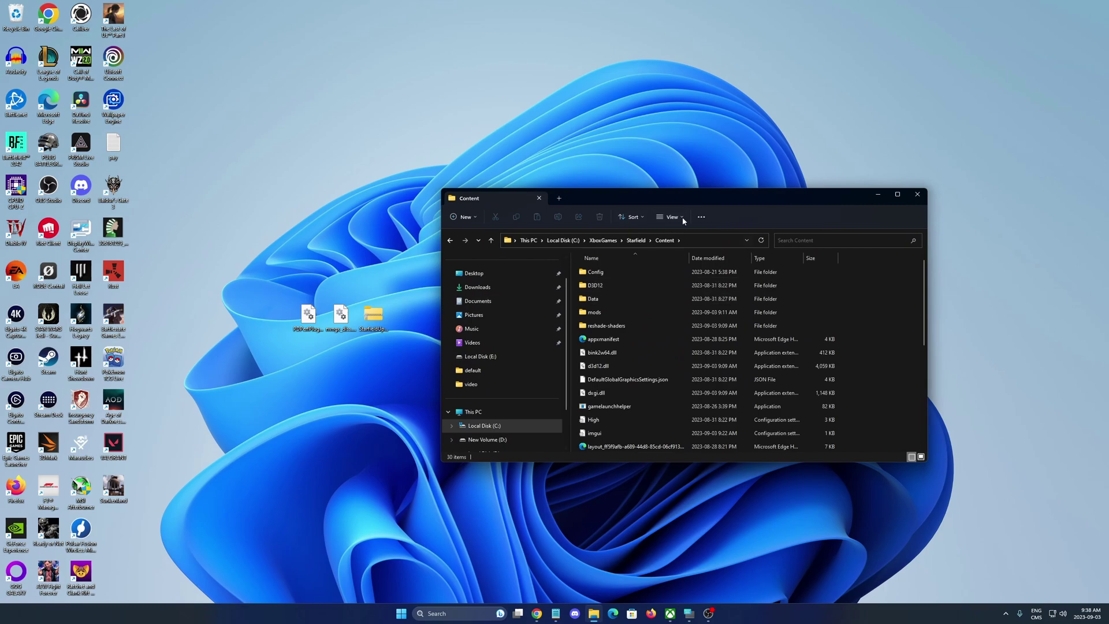
scroll(675, 353, "down", 5)
scroll(635, 341, "up", 5)
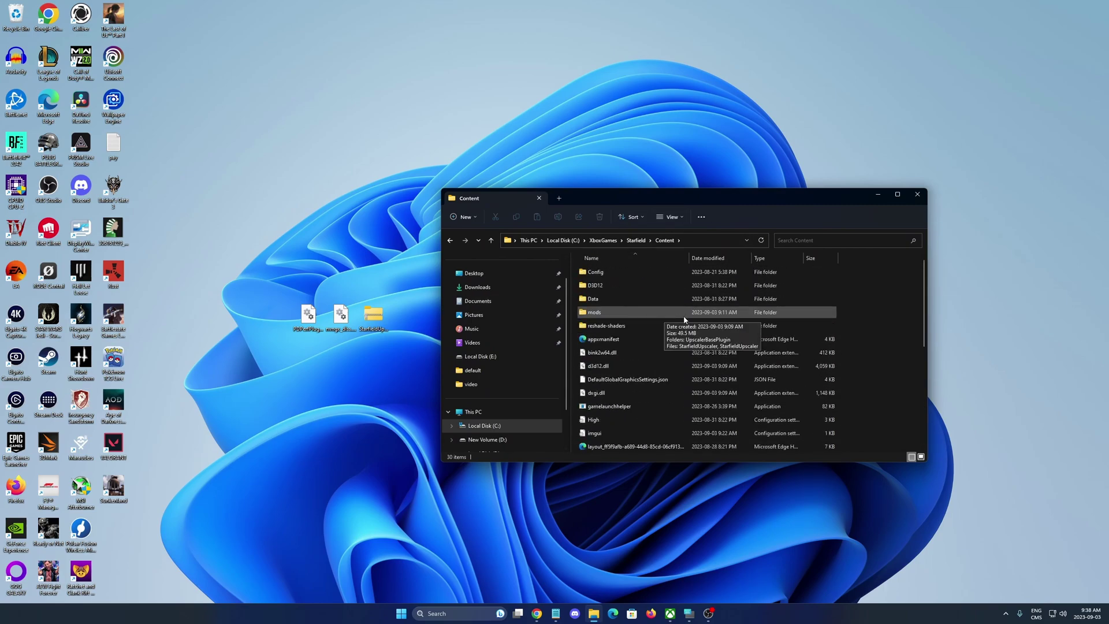
Step: Open the StarfieldUpscaler zip, select its six items, and compare them against Content
left_click(379, 323)
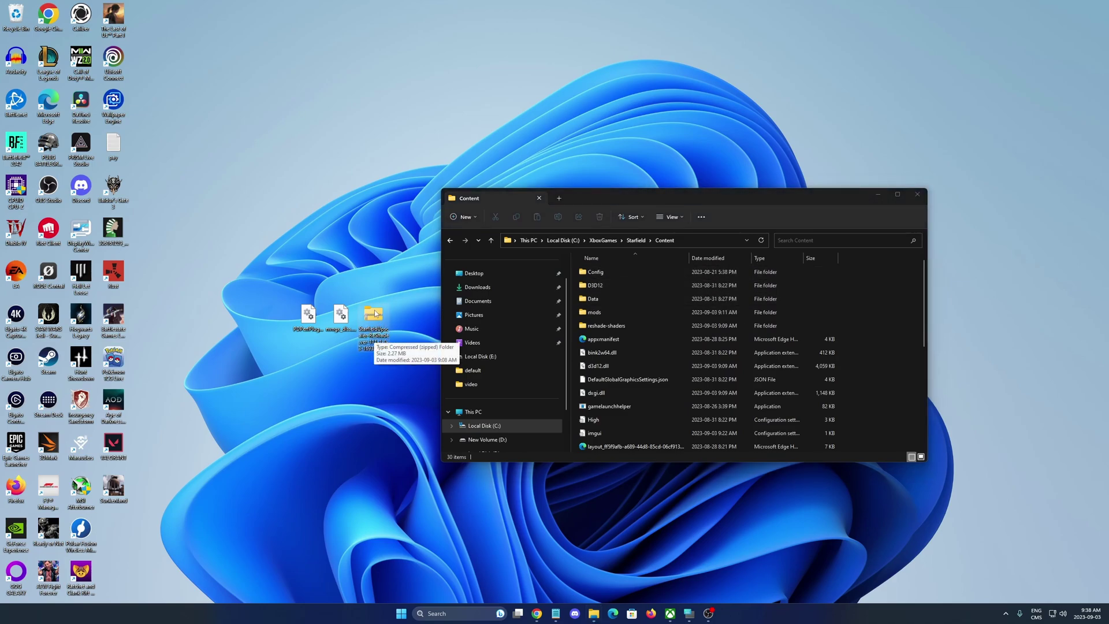
double_click(375, 313)
left_click_drag(768, 390, 670, 271)
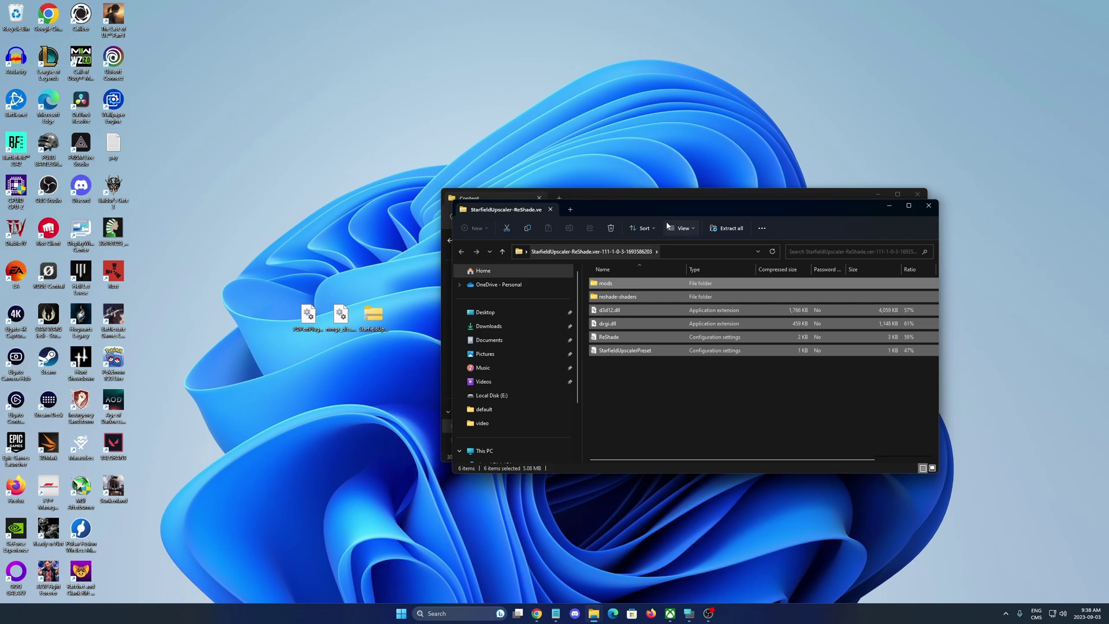
left_click_drag(664, 209, 593, 369)
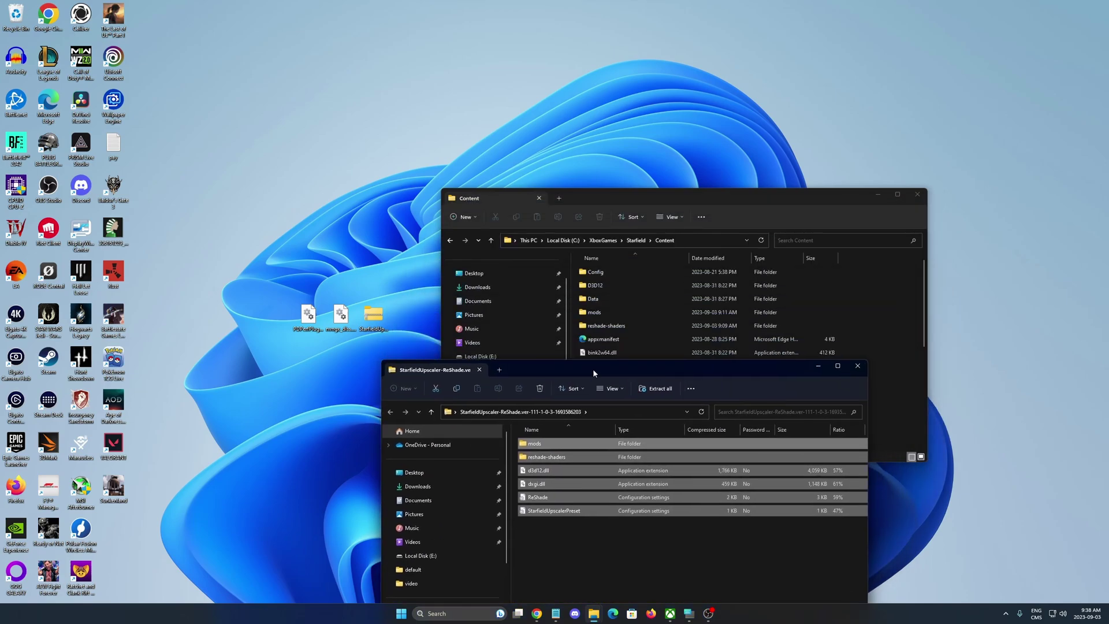
left_click(851, 368)
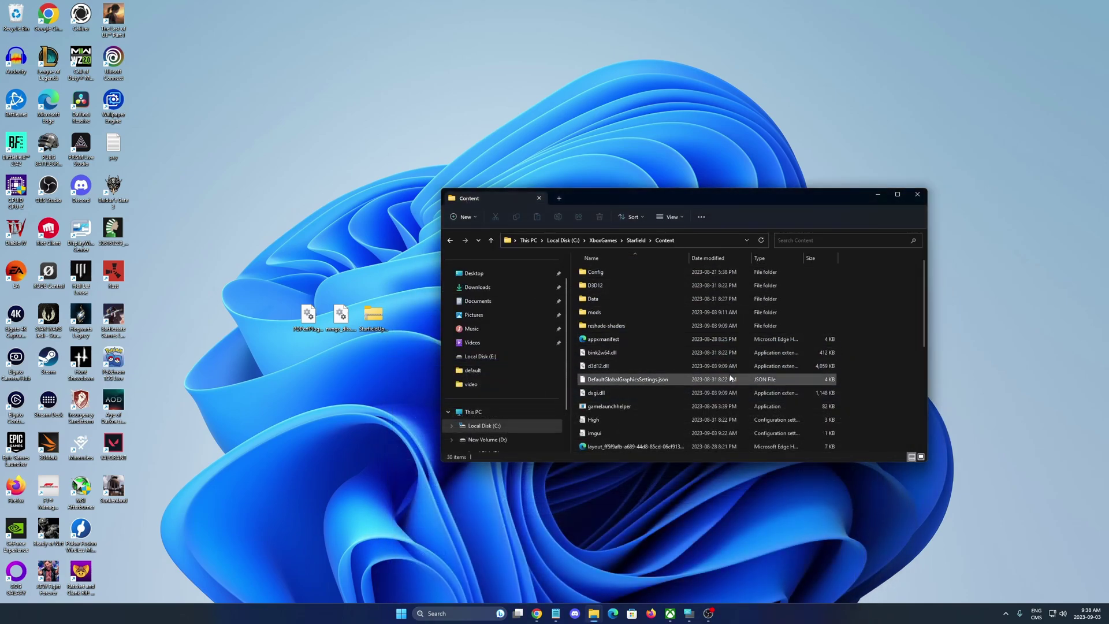
Step: Open mods\UpscalerBasePlugin and match its nvngx_dlss.dll and PDPerfPlugin.dll to the desktop copies
left_click(598, 314)
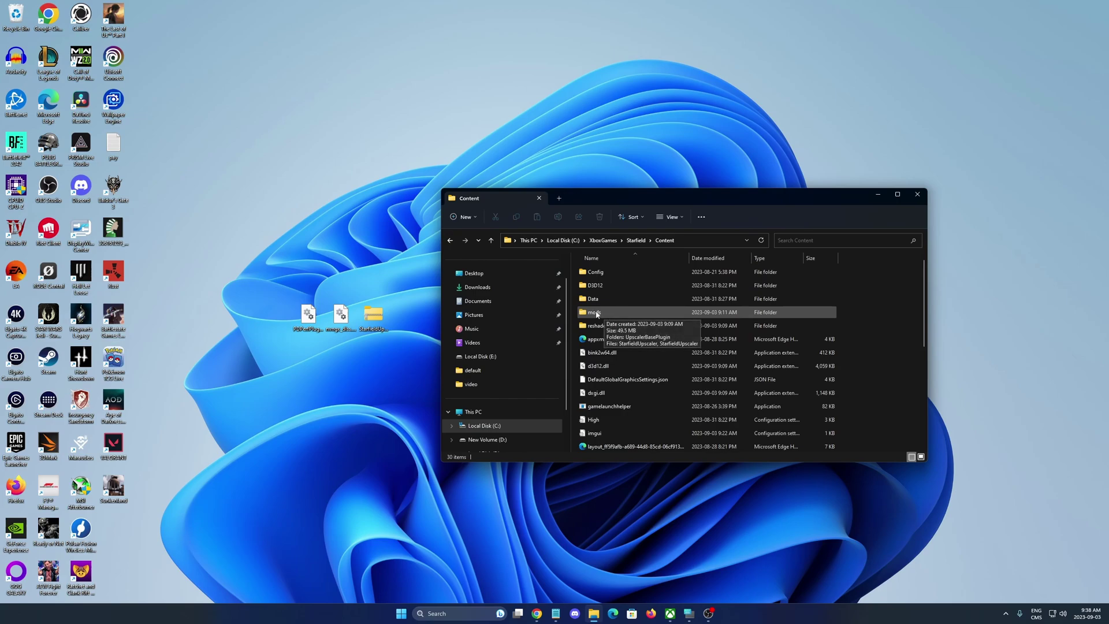
double_click(599, 314)
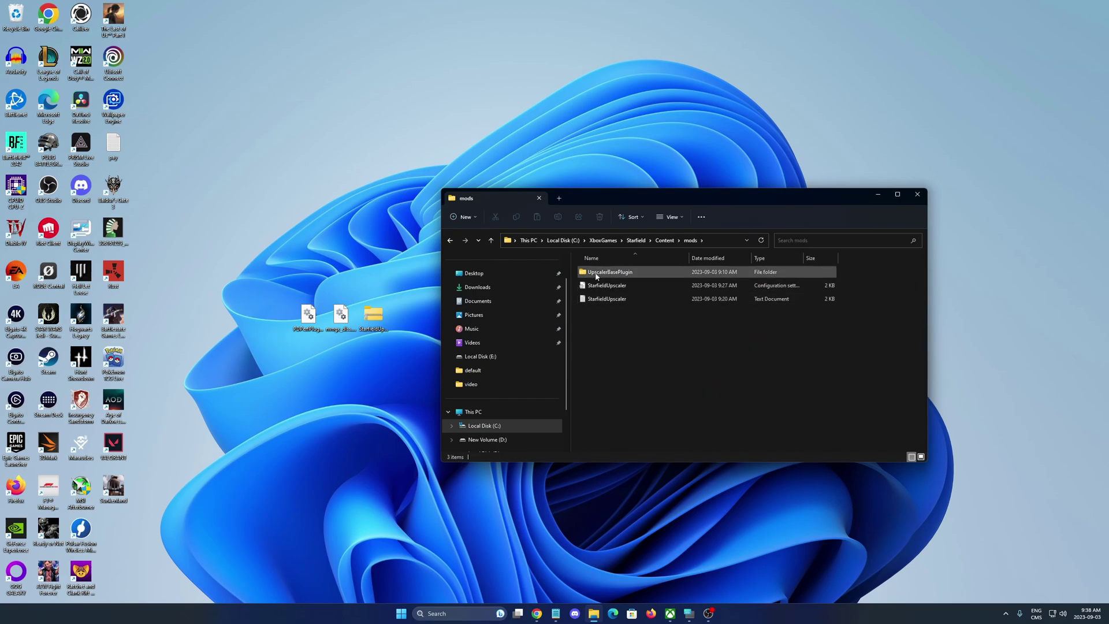
double_click(612, 273)
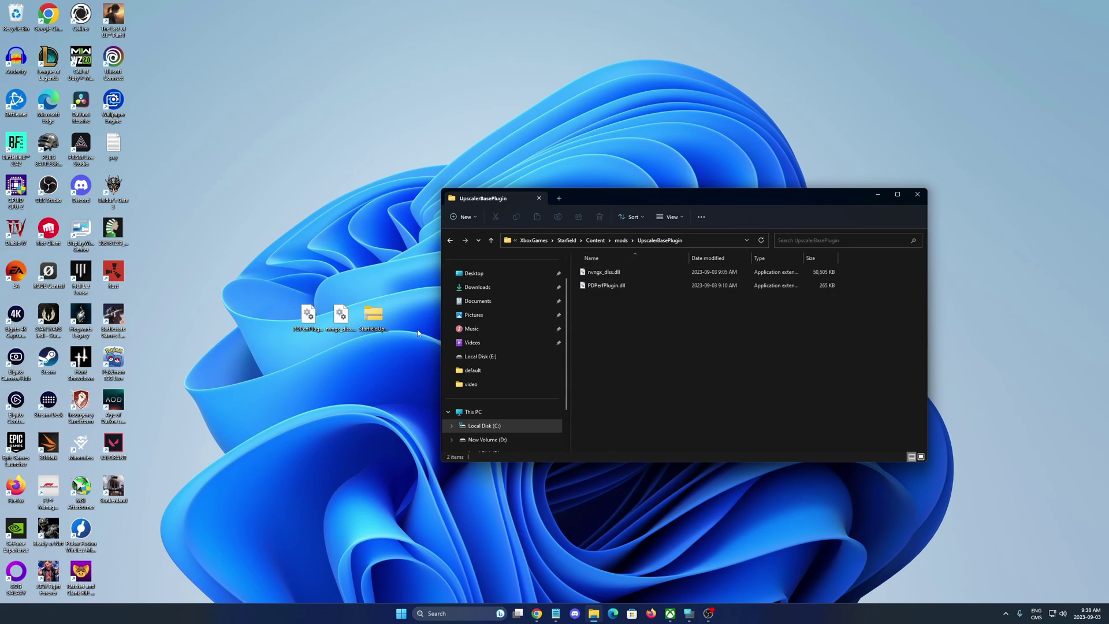
left_click(311, 354)
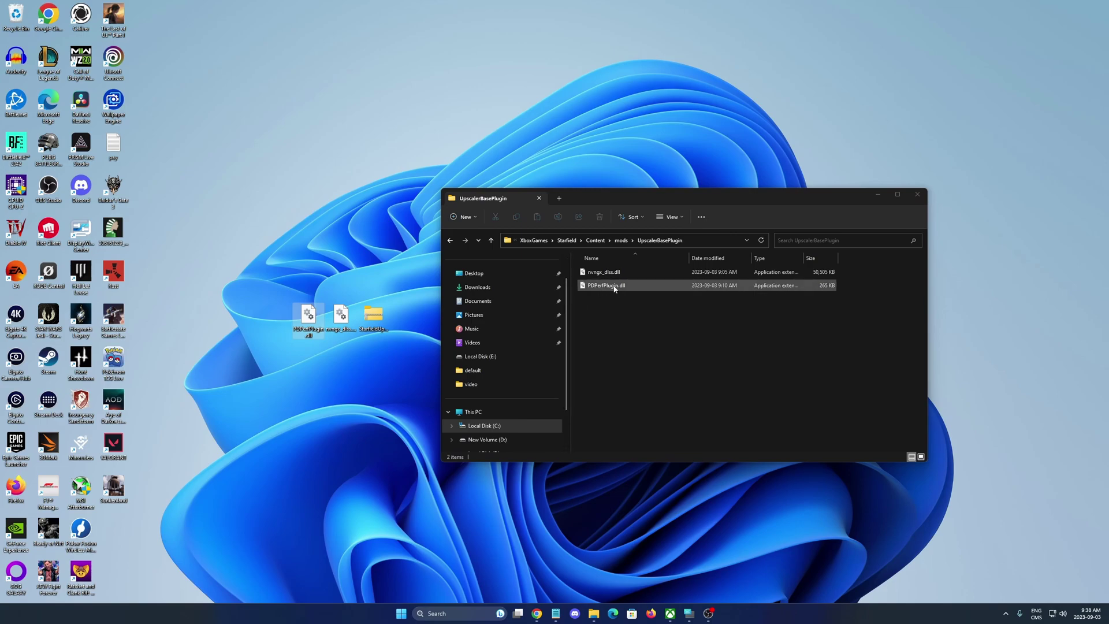
left_click(343, 320)
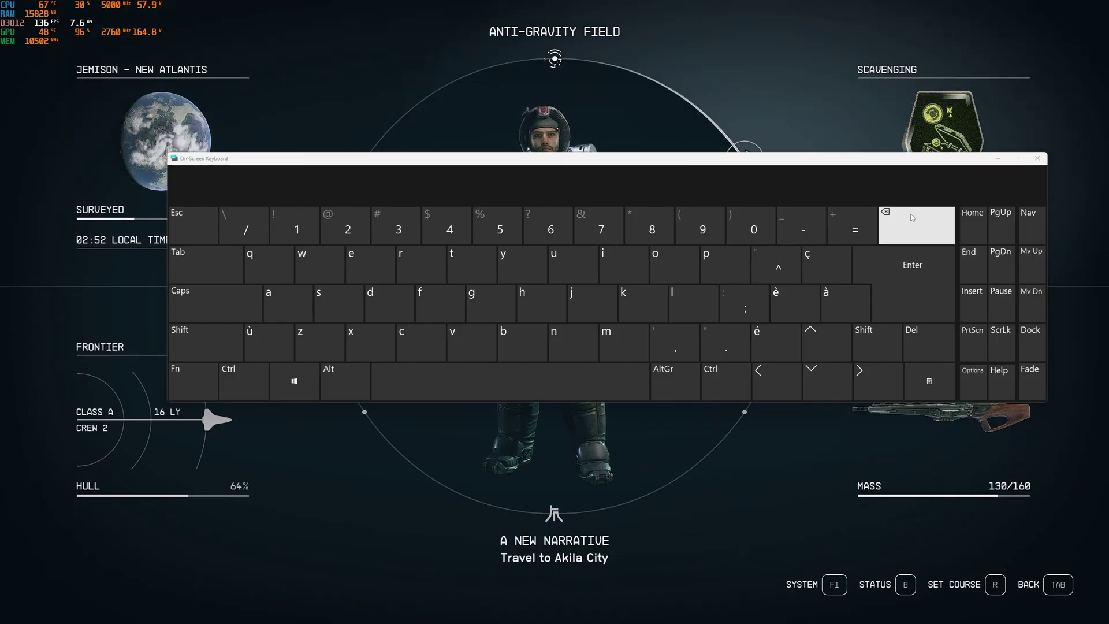
Step: Show the upscaler overlay (DLSS, sharpening, Preset F) and minimize the On-Screen Keyboard
left_click(974, 266)
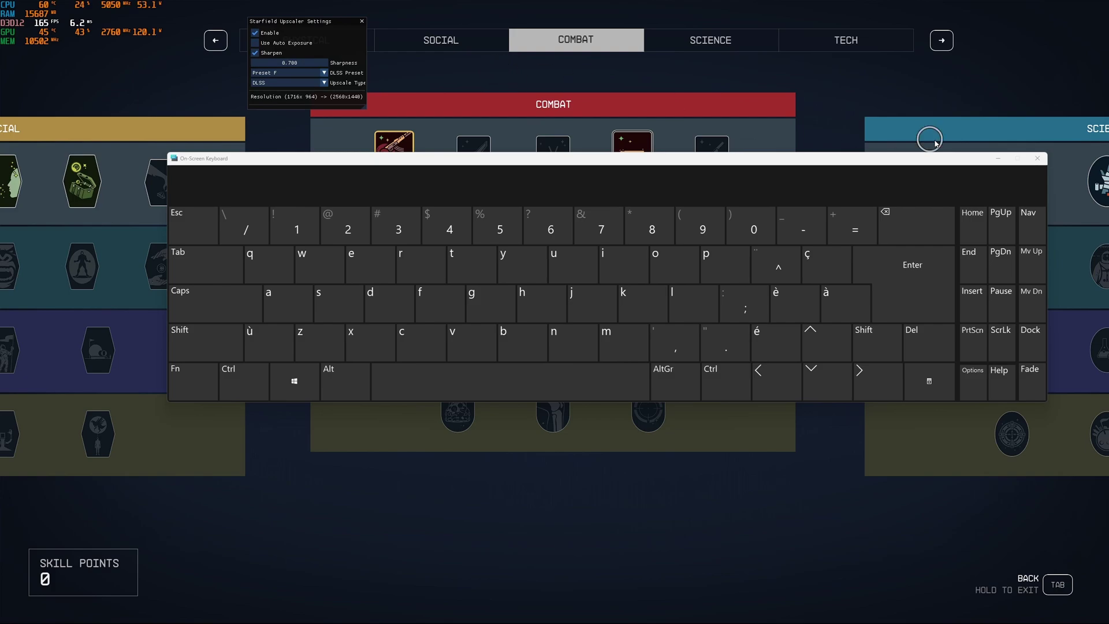
left_click(998, 162)
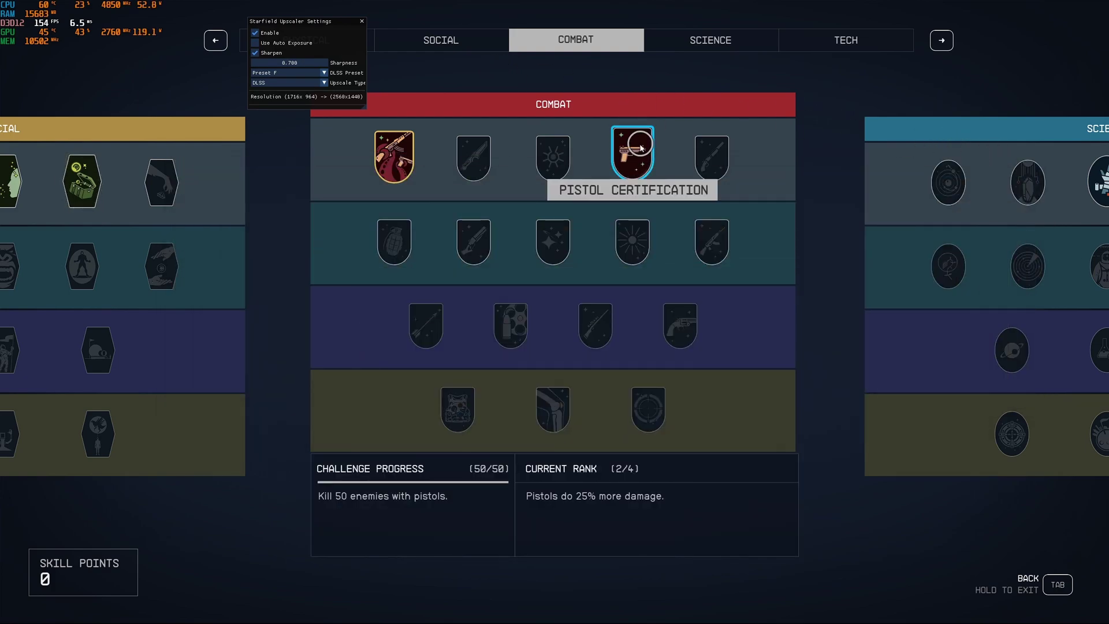
Step: Leave the skills menu and check Settings > Display, showing FSR2 at 67% render scale
key("Tab")
key("Tab")
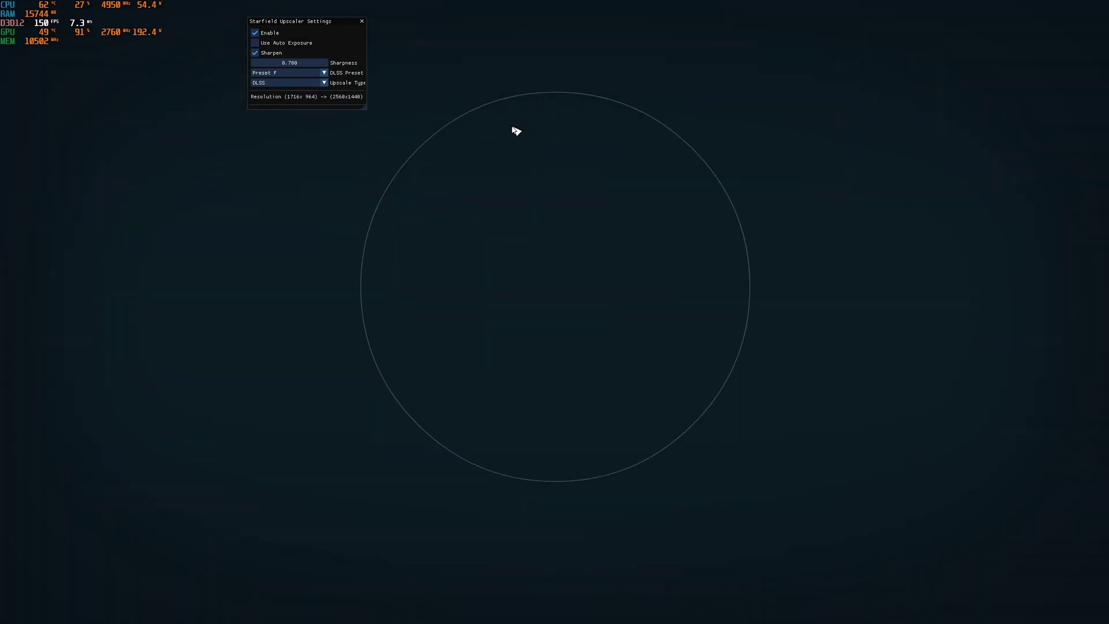
key("Escape")
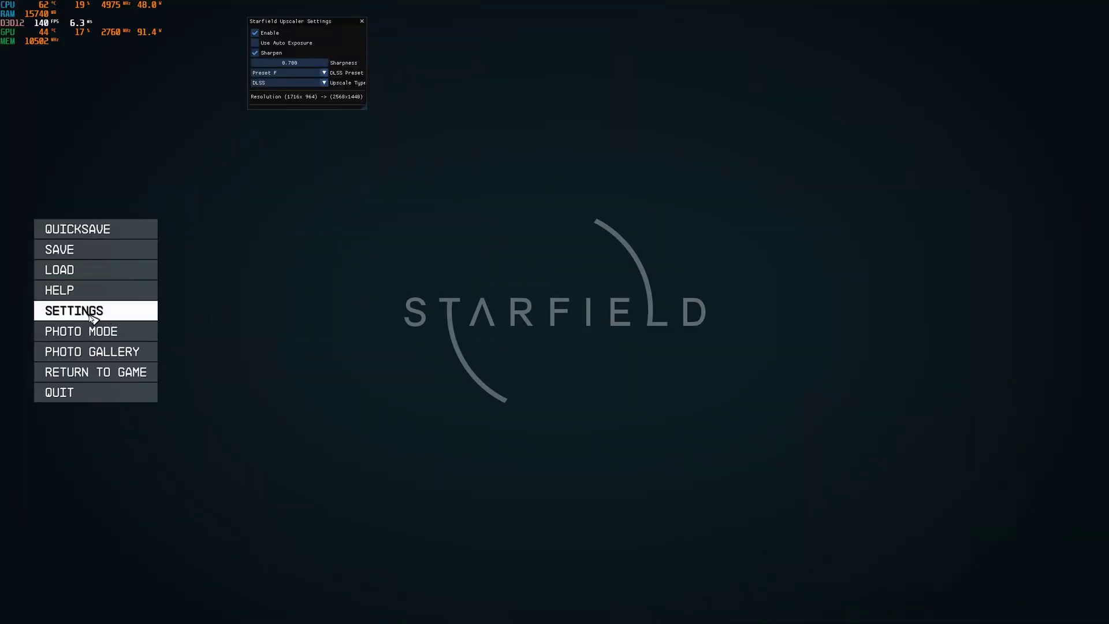
left_click(115, 309)
left_click(231, 252)
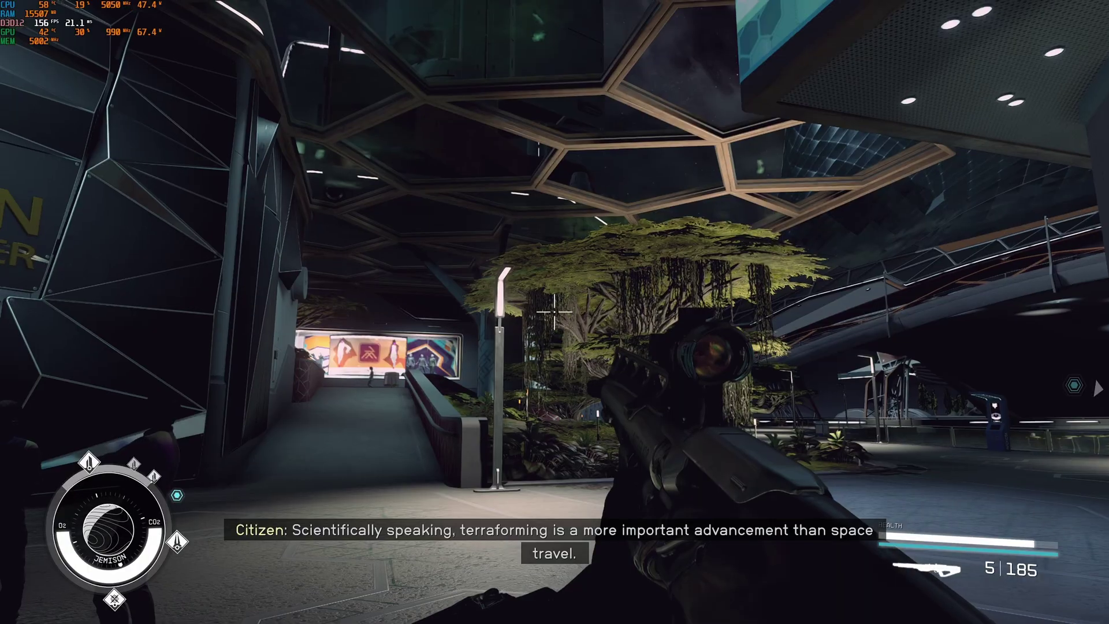
Step: Sprint forward through the New Atlantis plaza, then pause the game again
key("w")
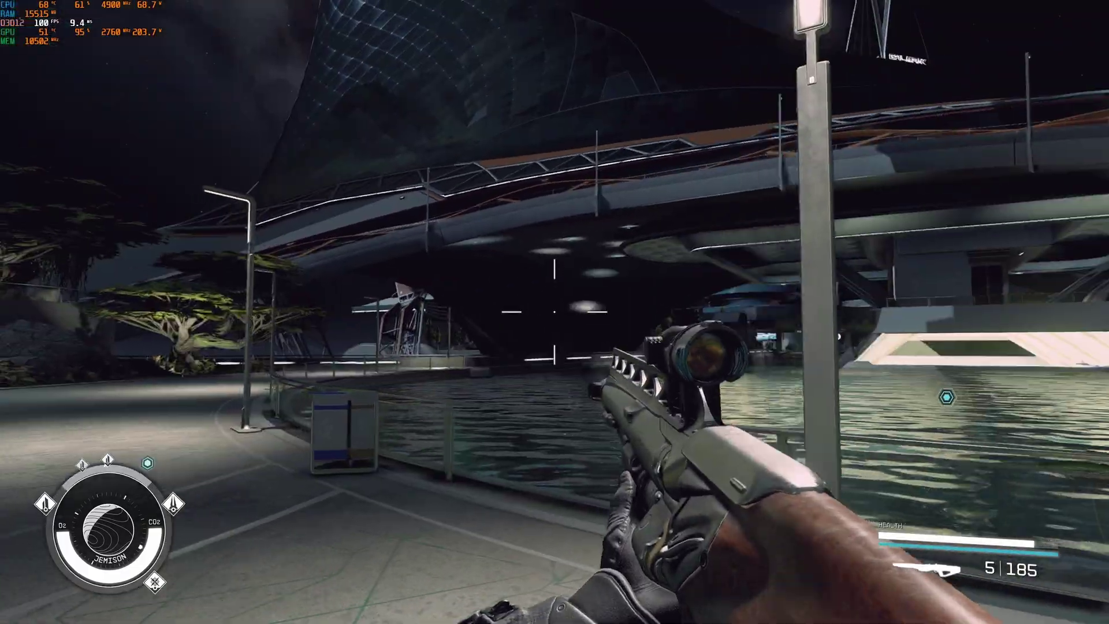
key("Escape")
left_click(79, 313)
left_click(247, 250)
scroll(347, 254, "down", 2)
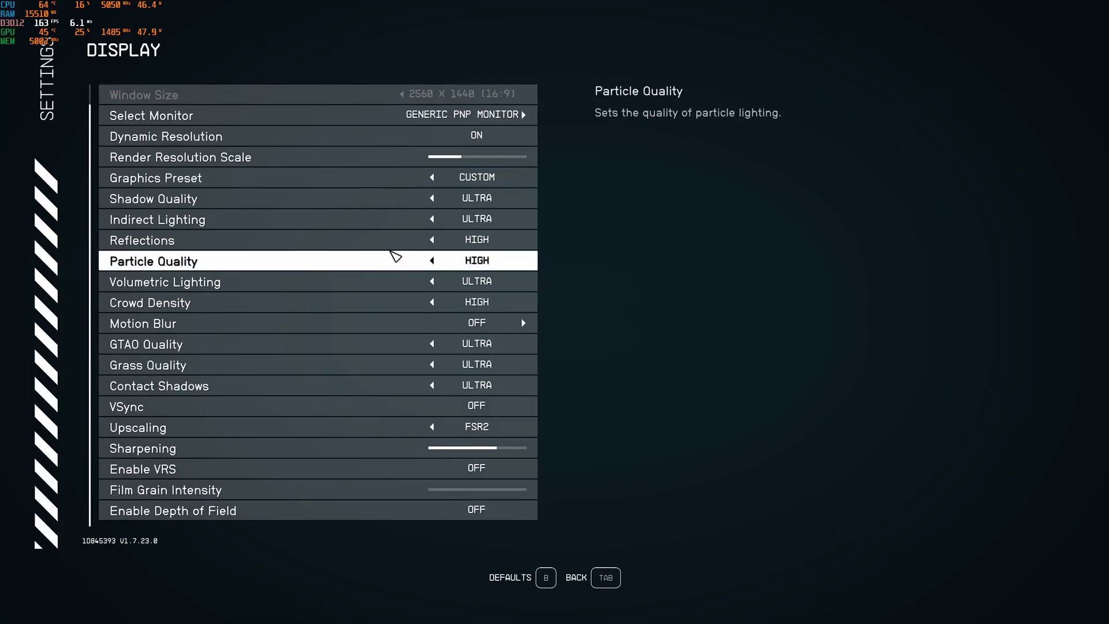